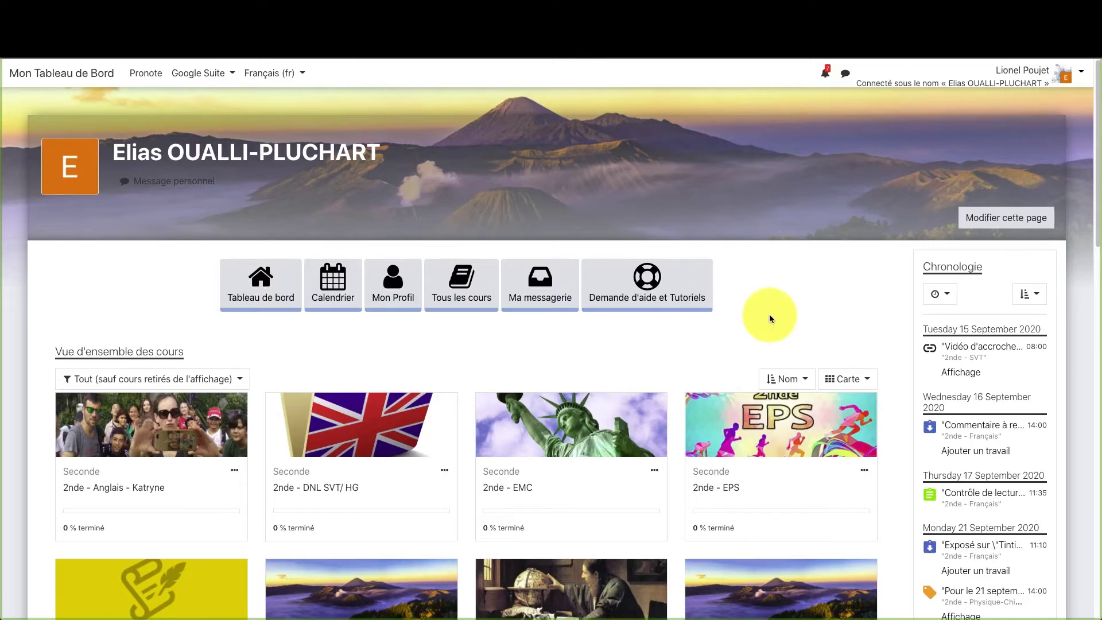
# - Open the calendar from the dashboard and go to its export form
pyautogui.scroll(-1, 838, 339)
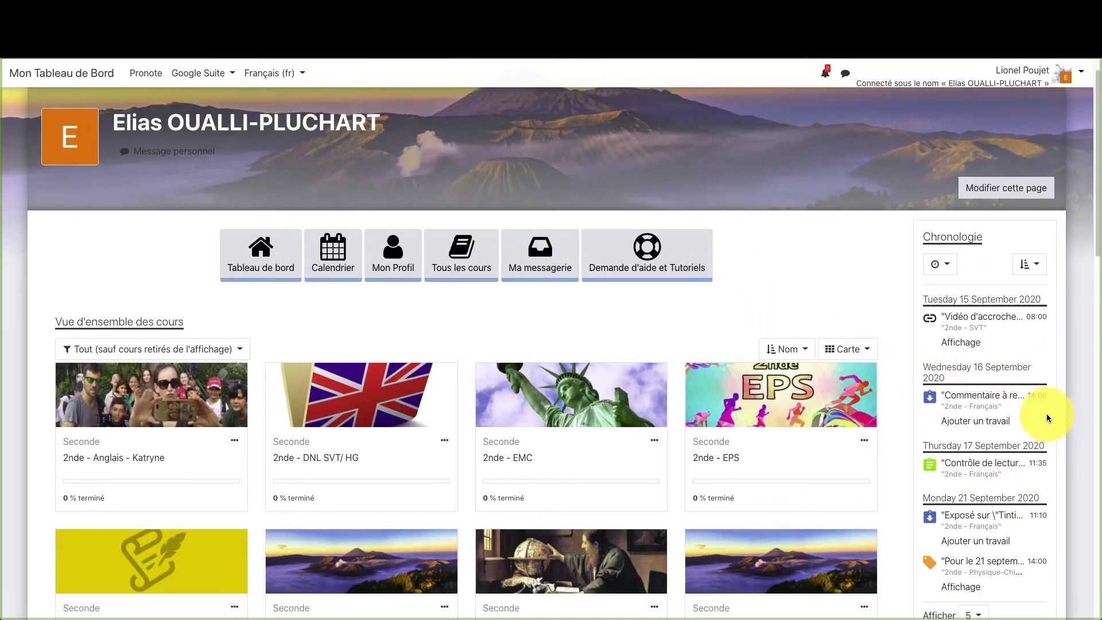
pyautogui.scroll(-10, 637, 334)
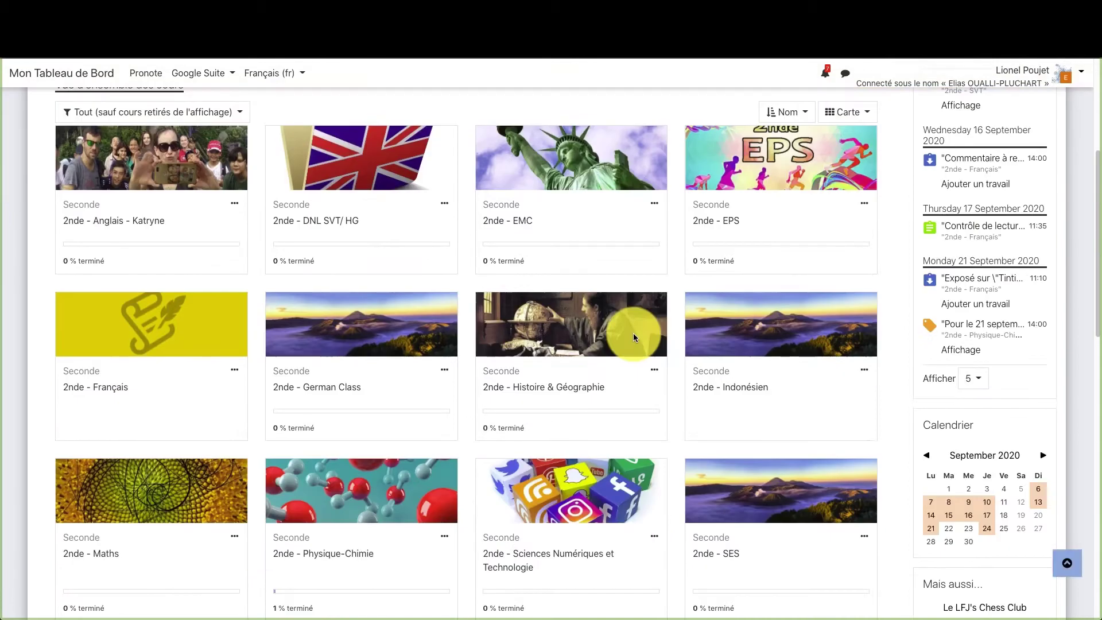
pyautogui.scroll(2, 633, 333)
pyautogui.scroll(10, 632, 333)
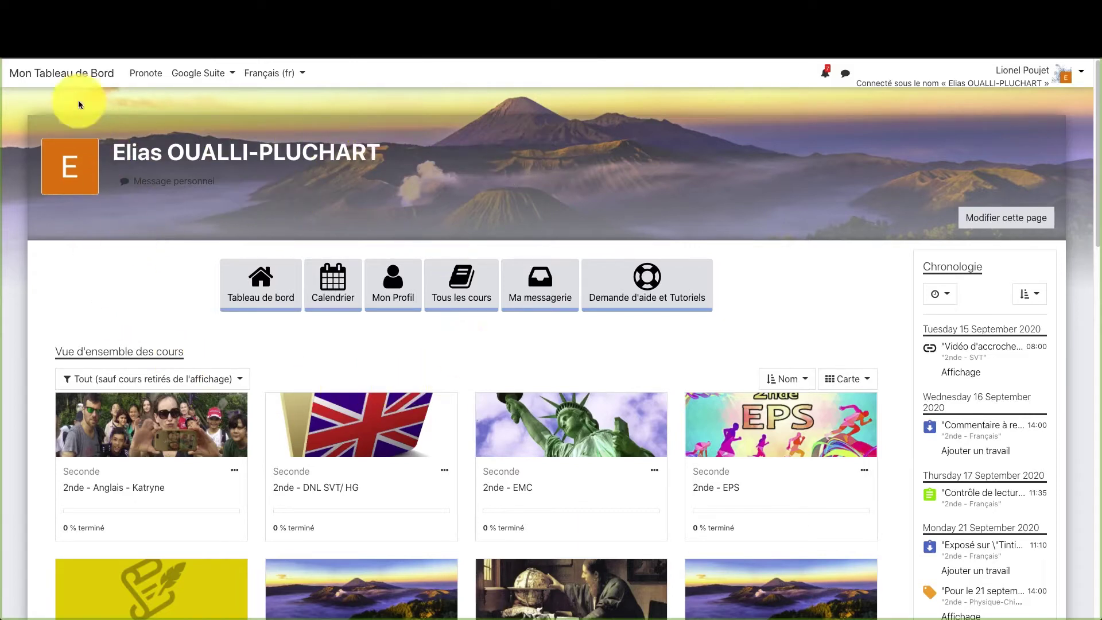
pyautogui.click(332, 284)
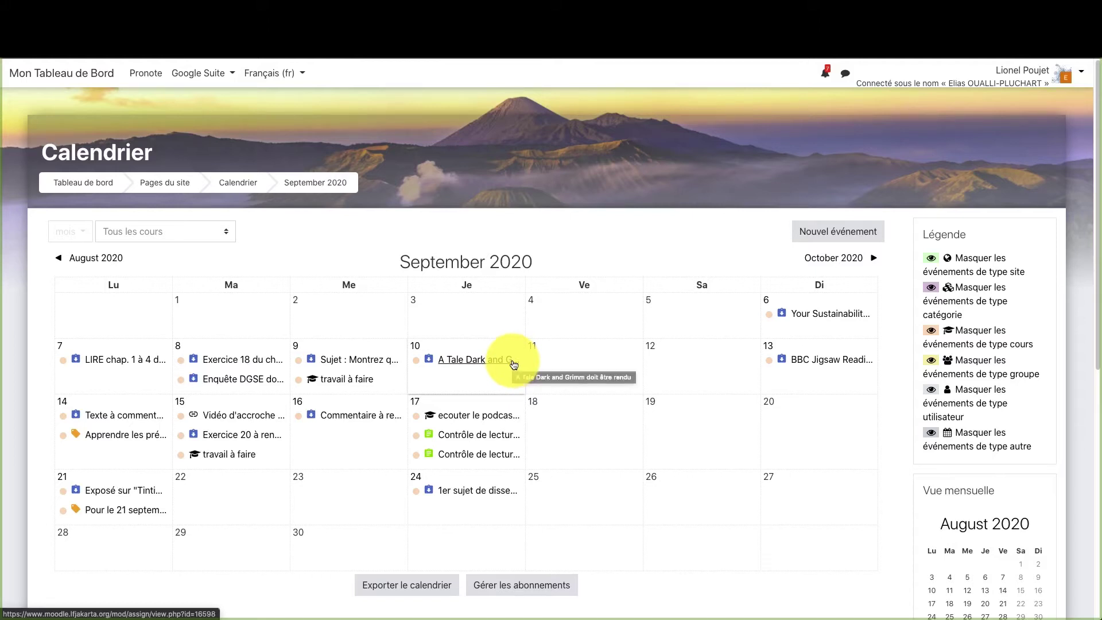
pyautogui.click(406, 592)
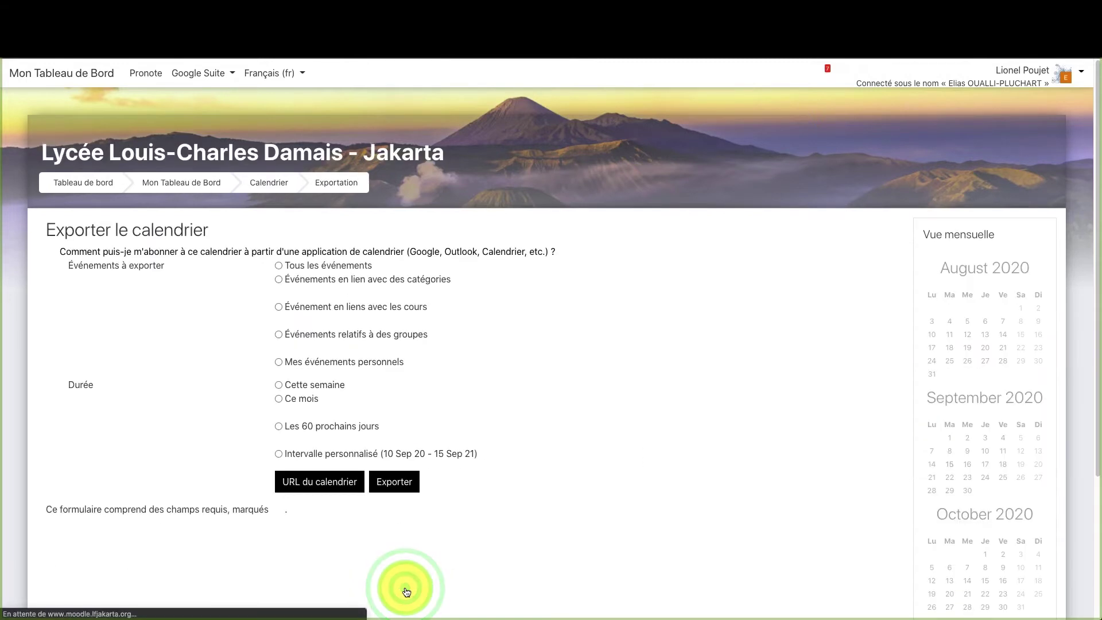
# - Generate the calendar URL for all events (Tous les événements) over the custom interval 10 Sep 20 - 15 Sep 21
pyautogui.click(278, 268)
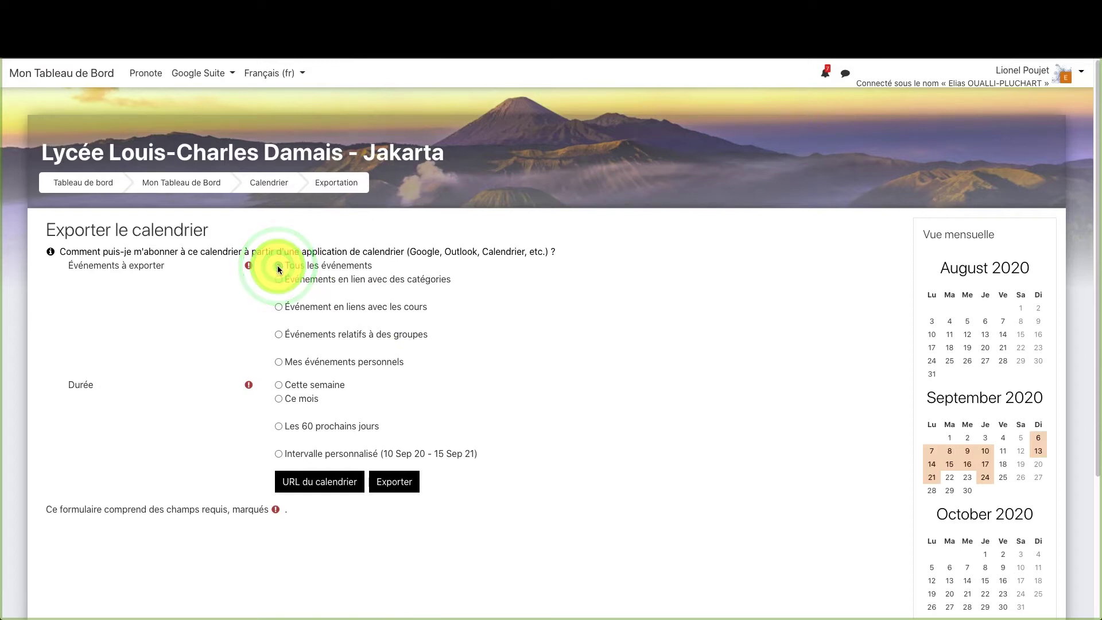
pyautogui.click(278, 454)
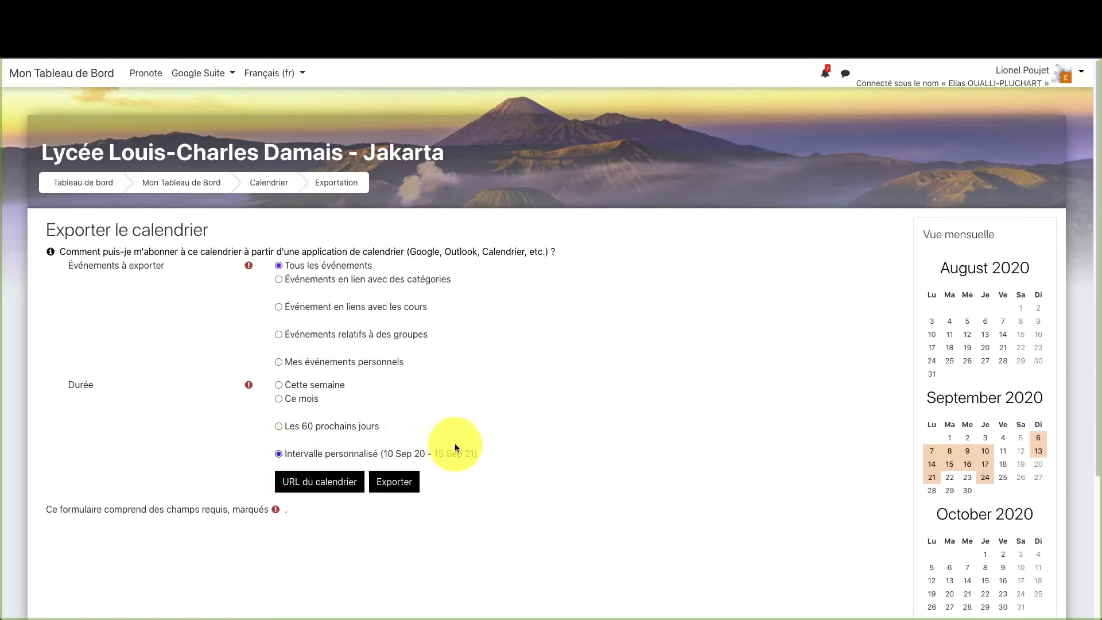
pyautogui.click(299, 482)
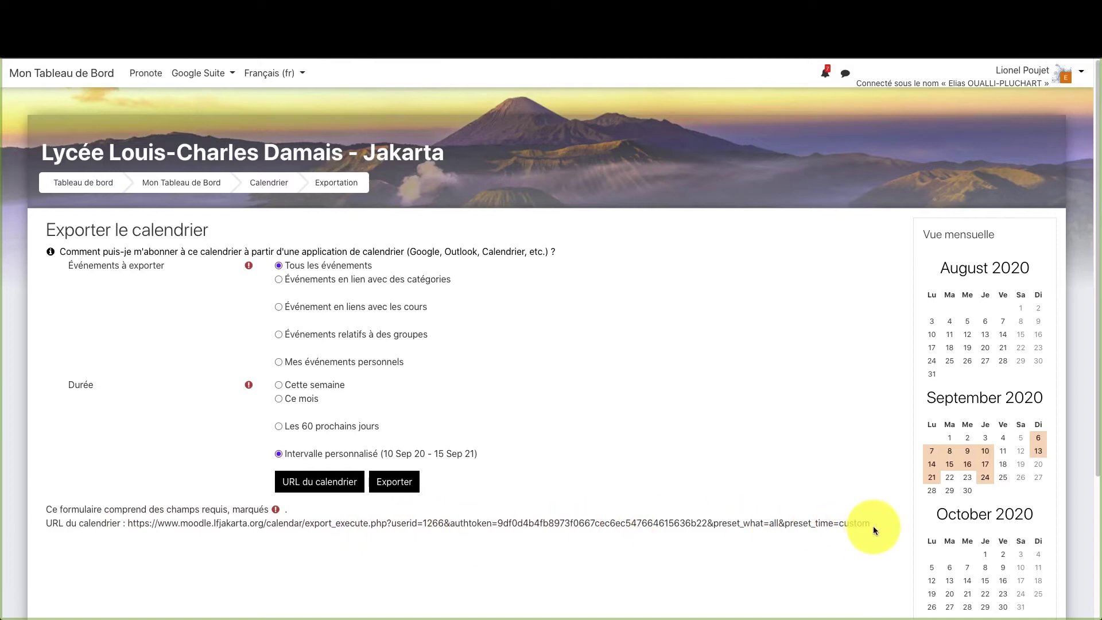
# - Copy the complete generated calendar URL from below the export form
pyautogui.moveTo(870, 523); pyautogui.dragTo(133, 522)
pyautogui.rightClick(134, 523)
pyautogui.click(173, 539)
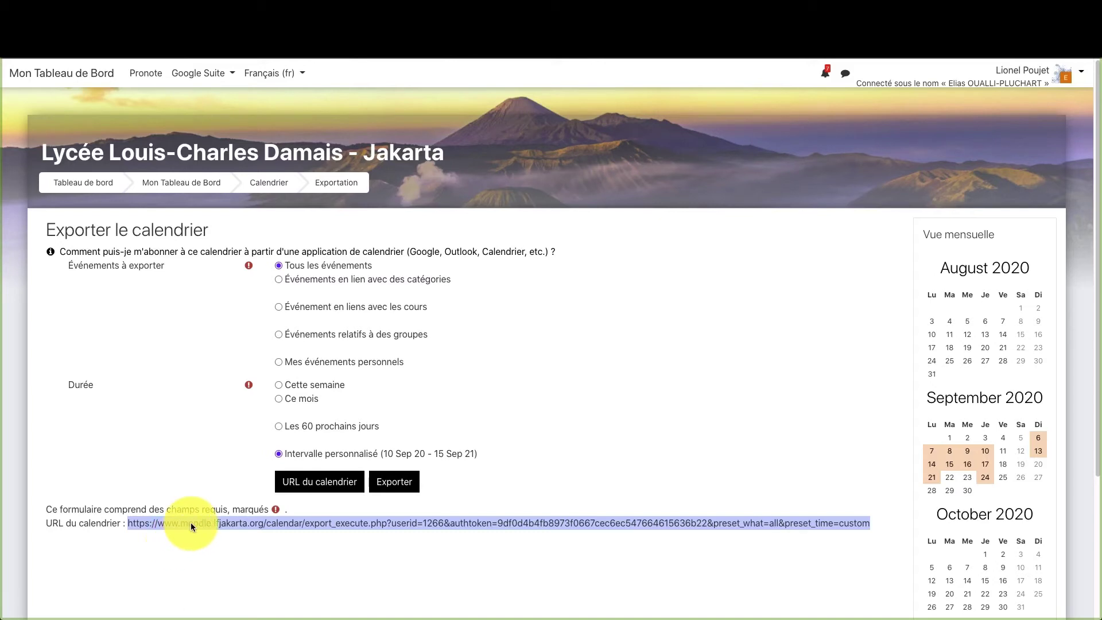
pyautogui.rightClick(191, 522)
pyautogui.click(215, 540)
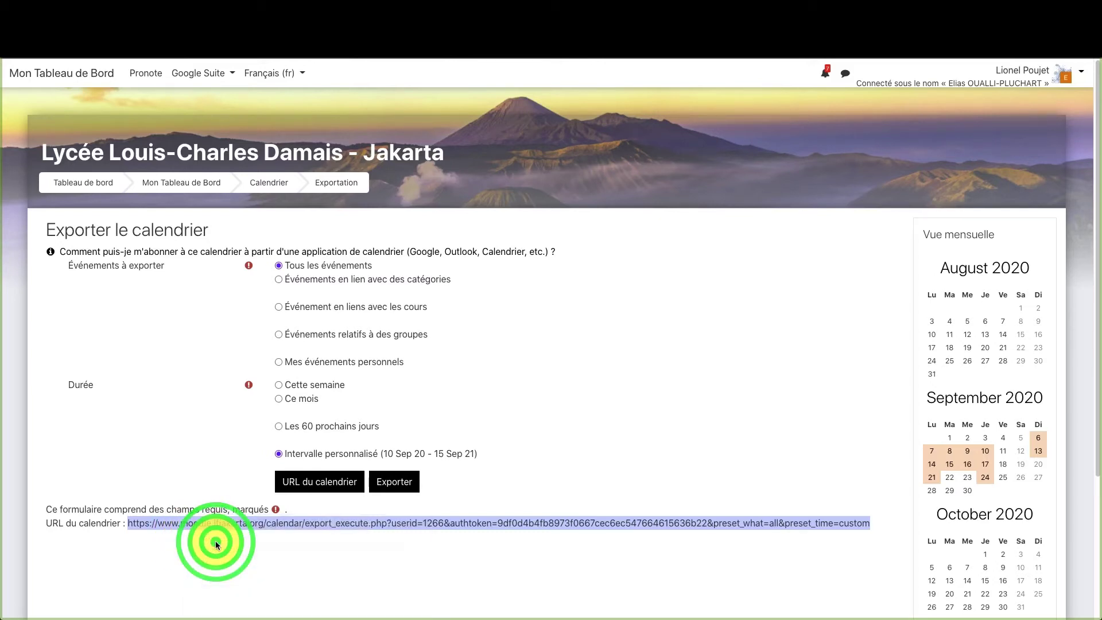
# - Switch to Google Agenda, add another calendar from the copied URL with its access token, and return to the week view
pyautogui.click(265, 40)
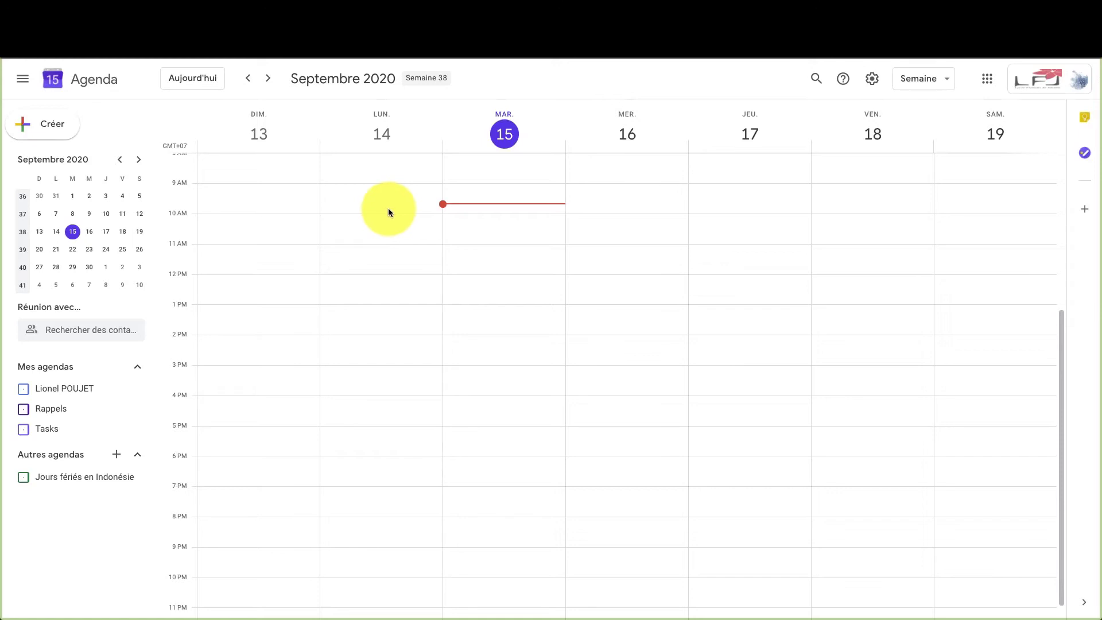
pyautogui.click(116, 456)
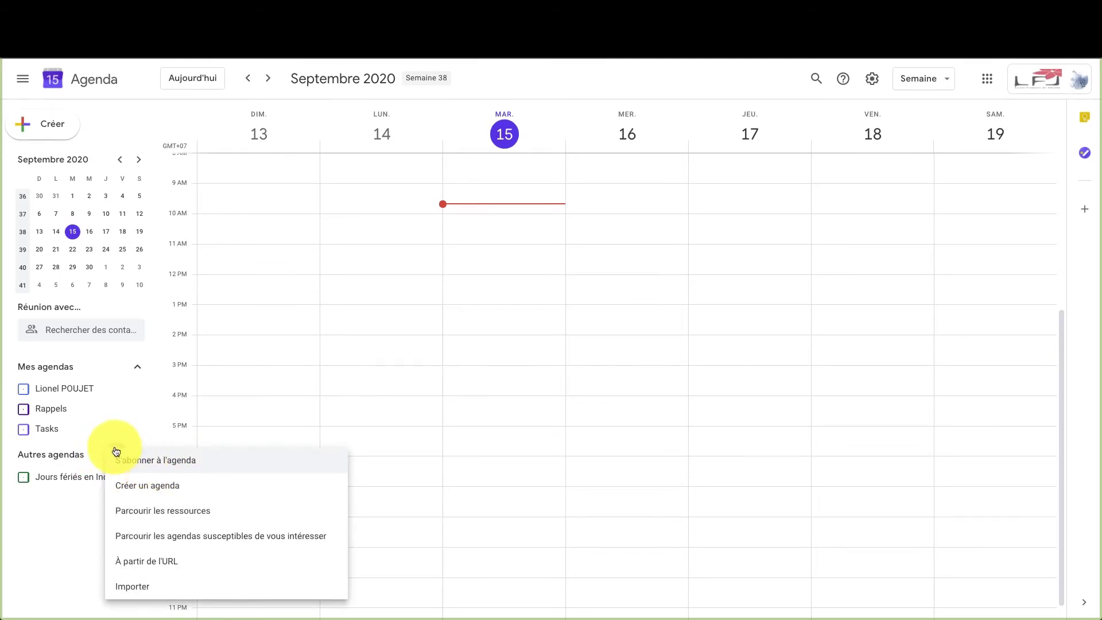
pyautogui.click(190, 565)
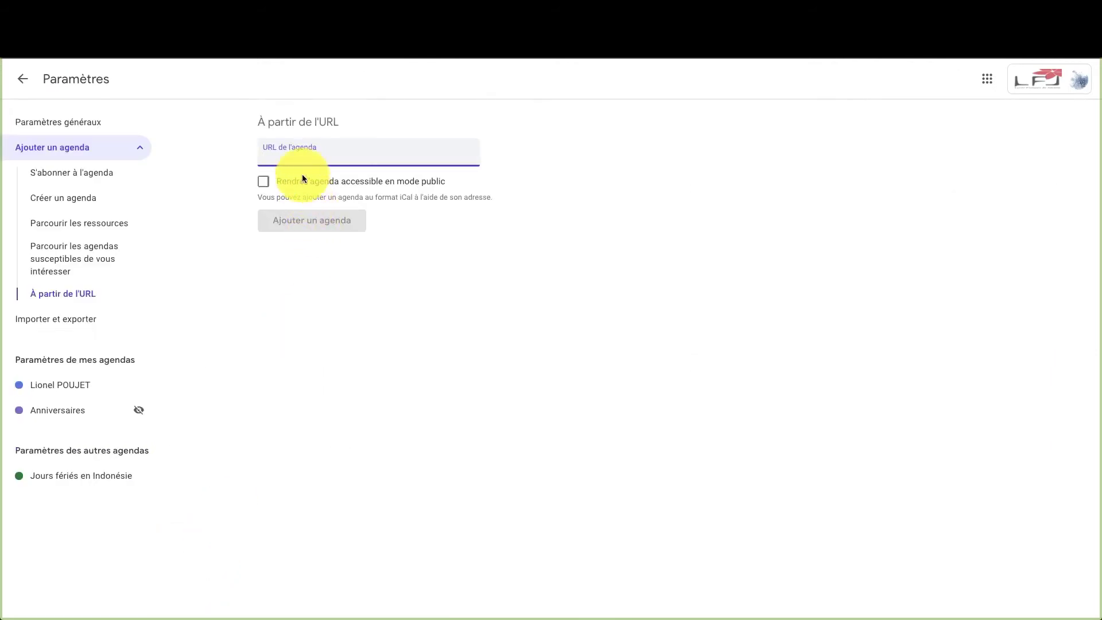
pyautogui.rightClick(303, 158)
pyautogui.click(343, 235)
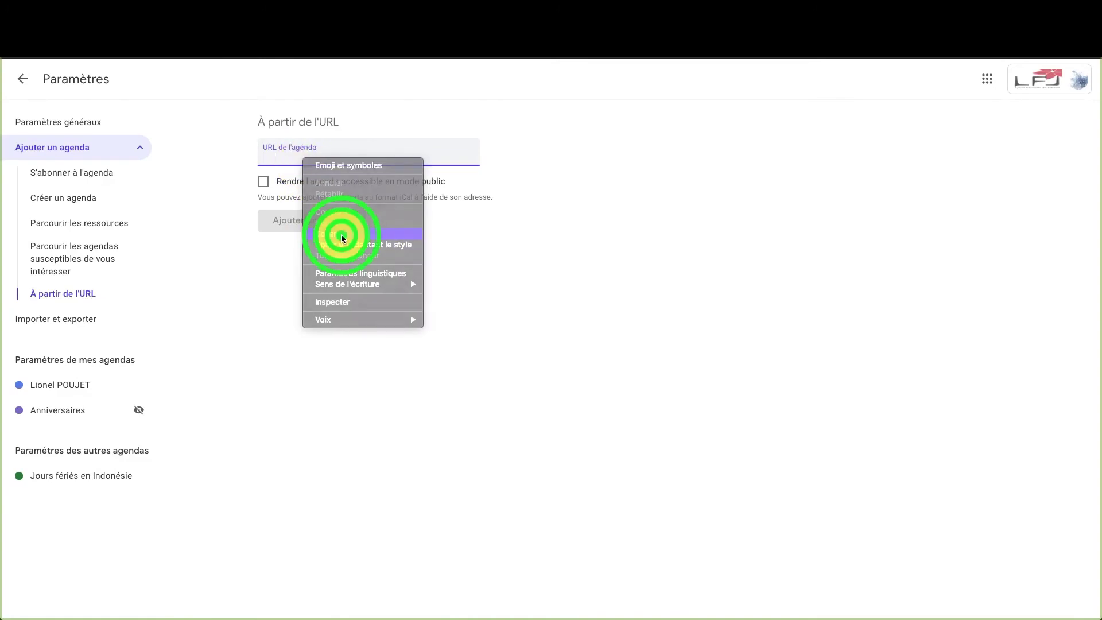
pyautogui.click(325, 221)
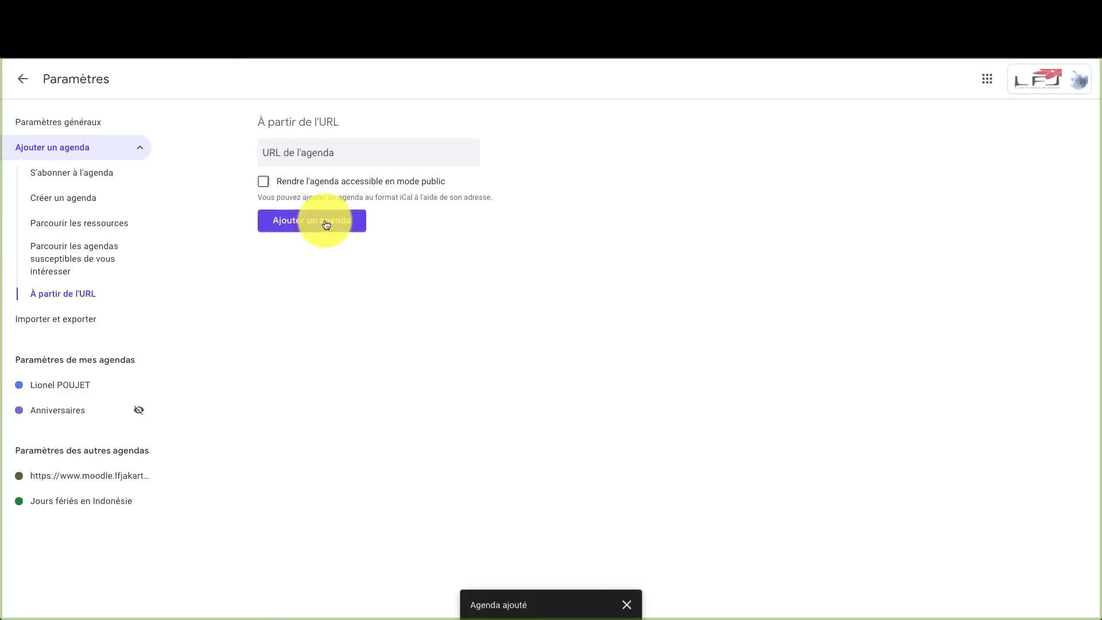
pyautogui.click(25, 82)
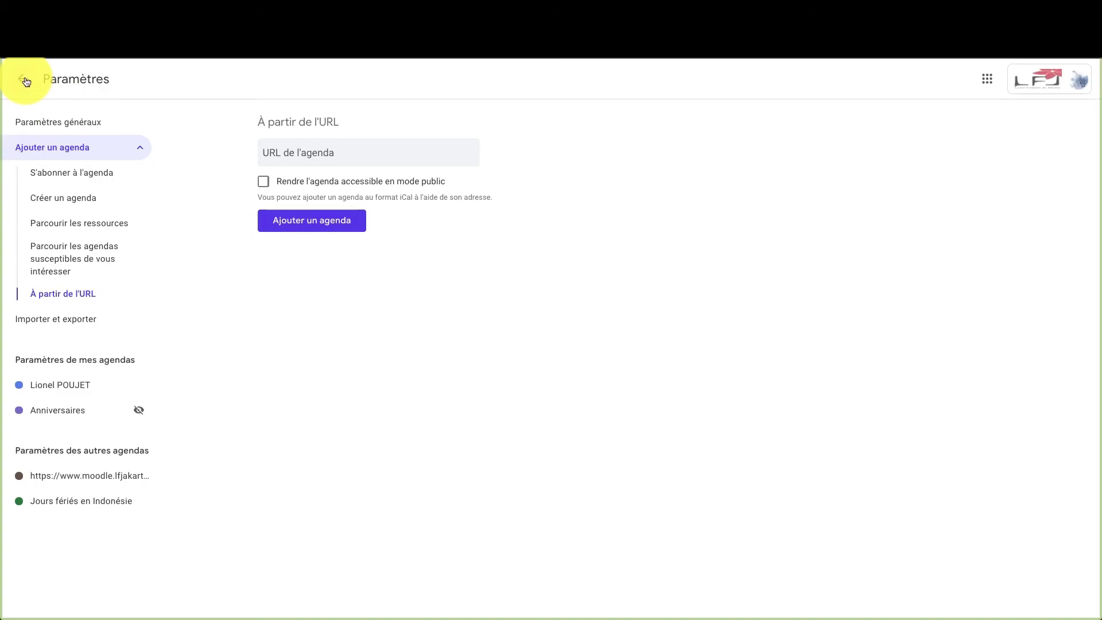
pyautogui.click(26, 82)
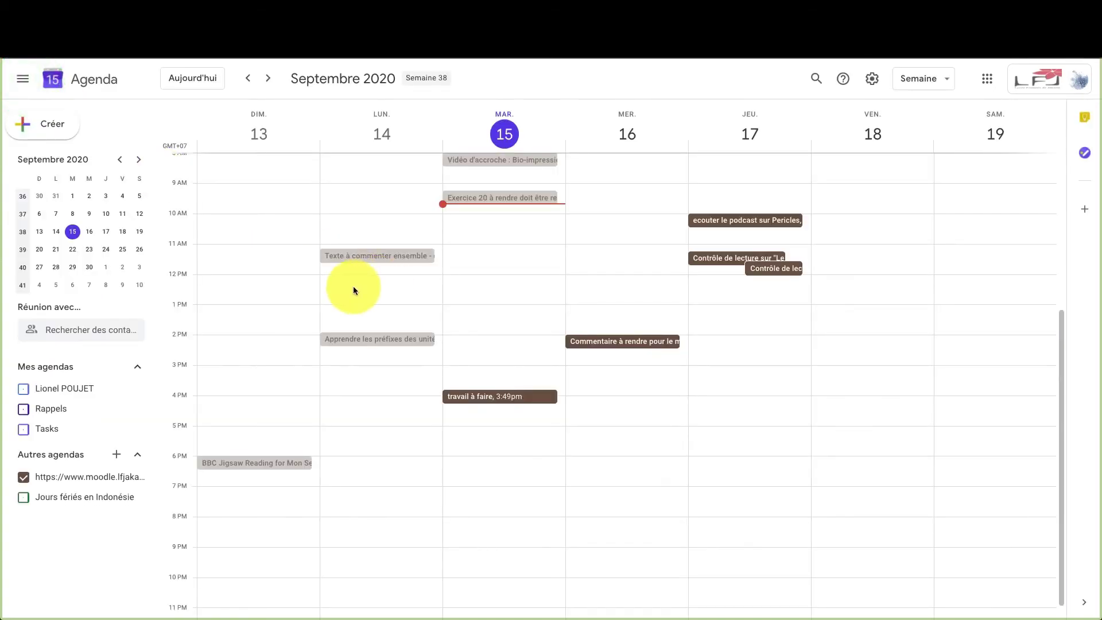
# - Review the imported events of the week and check the details of "travail à faire" on Tuesday 15 September
pyautogui.scroll(2, 316, 293)
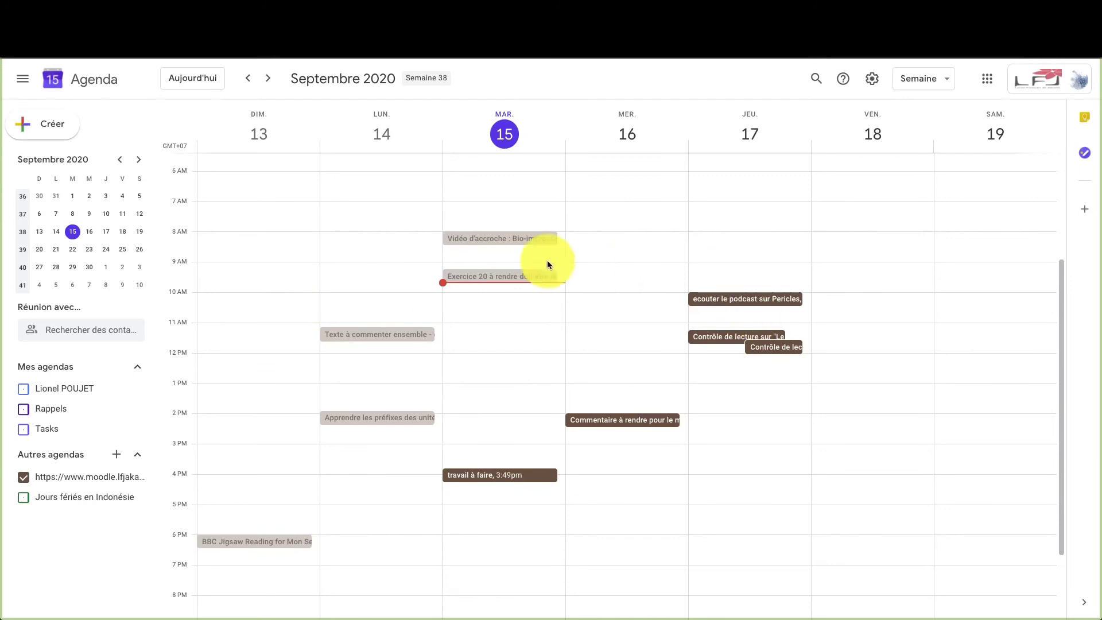
pyautogui.scroll(-1, 498, 420)
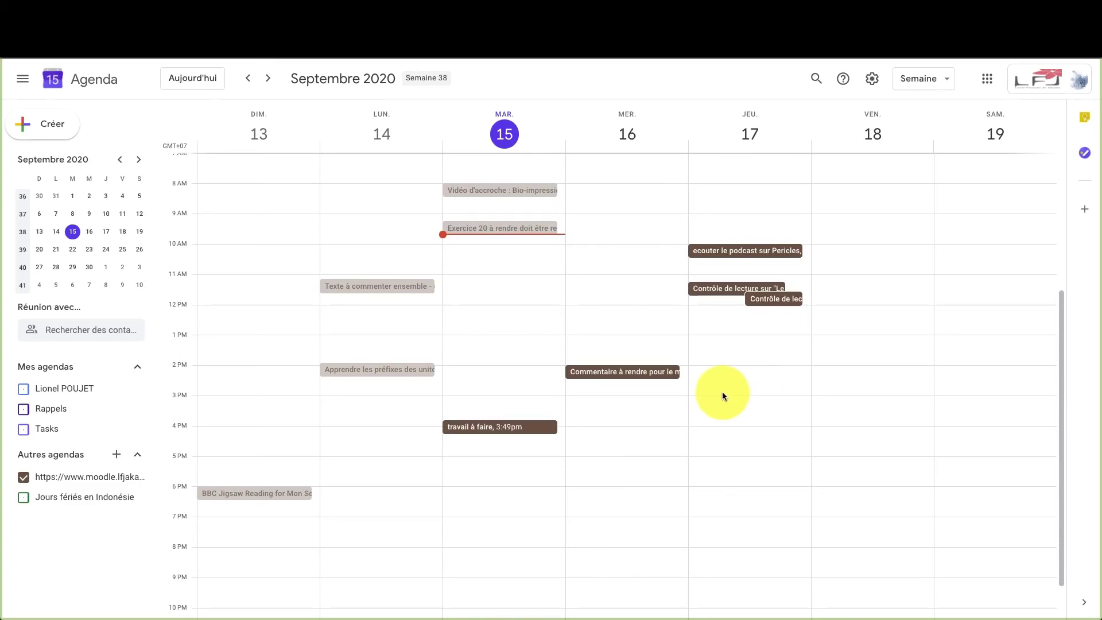
pyautogui.click(500, 427)
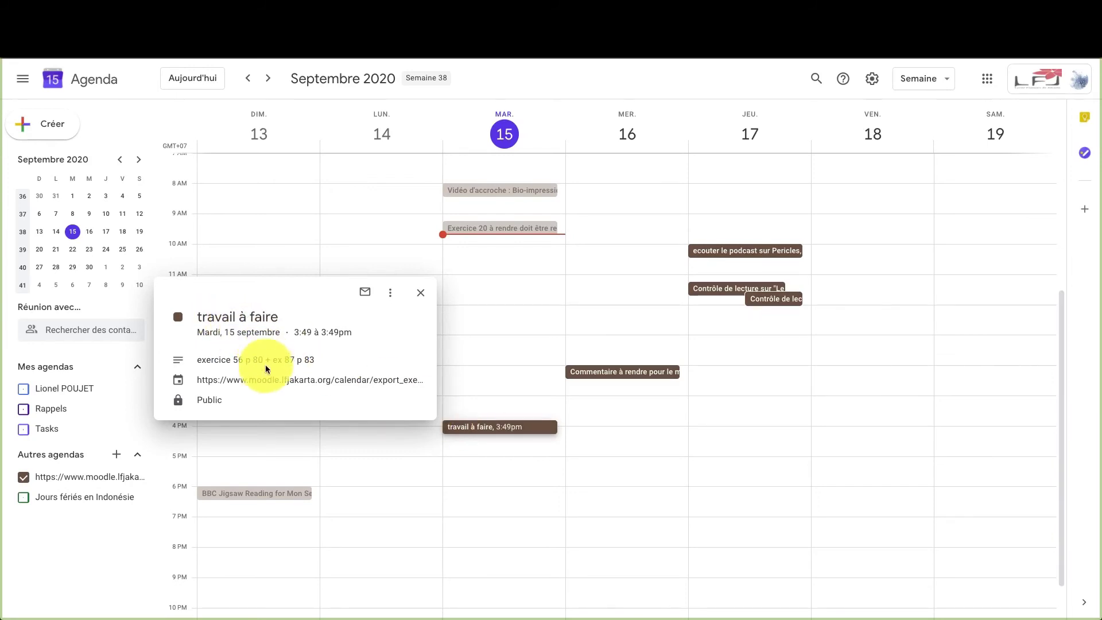
pyautogui.moveTo(263, 382); pyautogui.dragTo(402, 381)
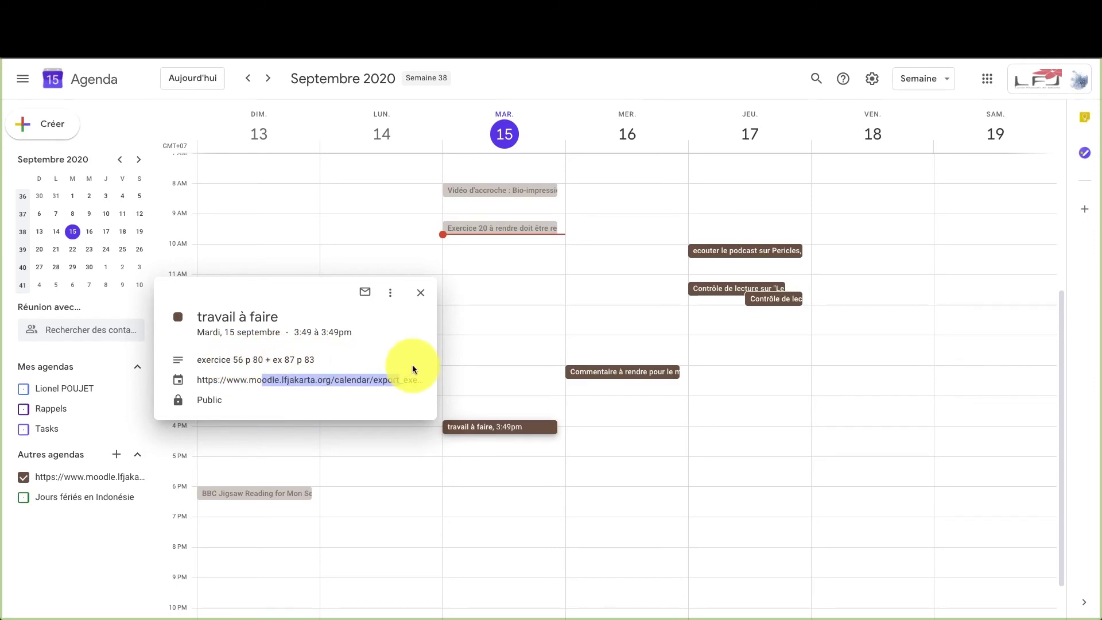
pyautogui.click(371, 265)
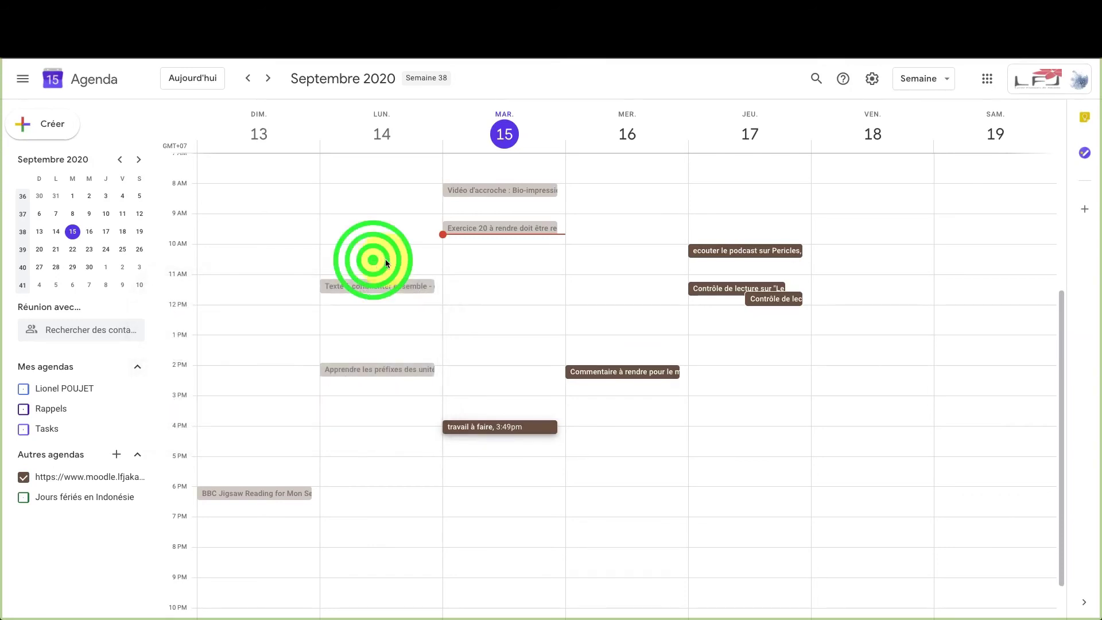
# - Read the assignment details of "Commentaire à rendre" on Wednesday 16 September, and display the following week
pyautogui.click(653, 372)
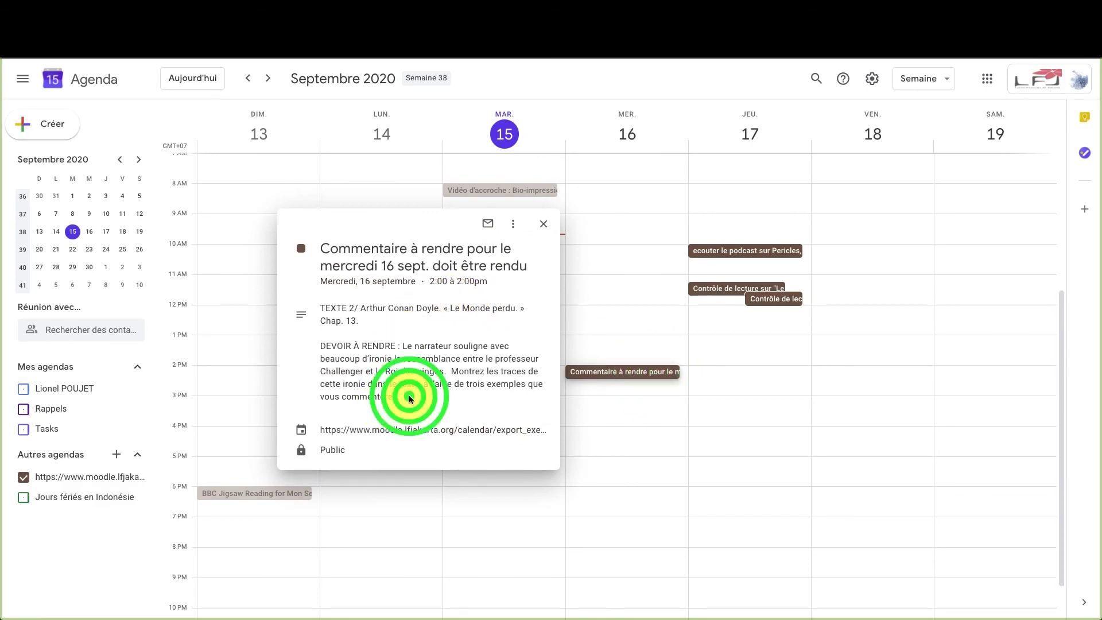
pyautogui.moveTo(410, 396); pyautogui.dragTo(332, 361)
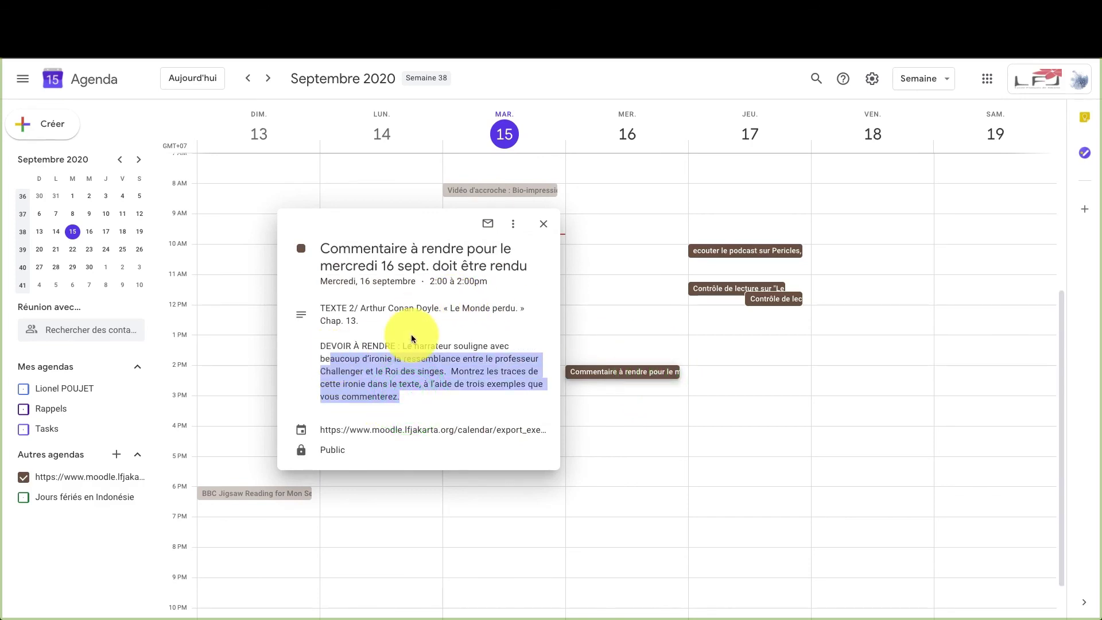
pyautogui.moveTo(336, 308); pyautogui.dragTo(480, 321)
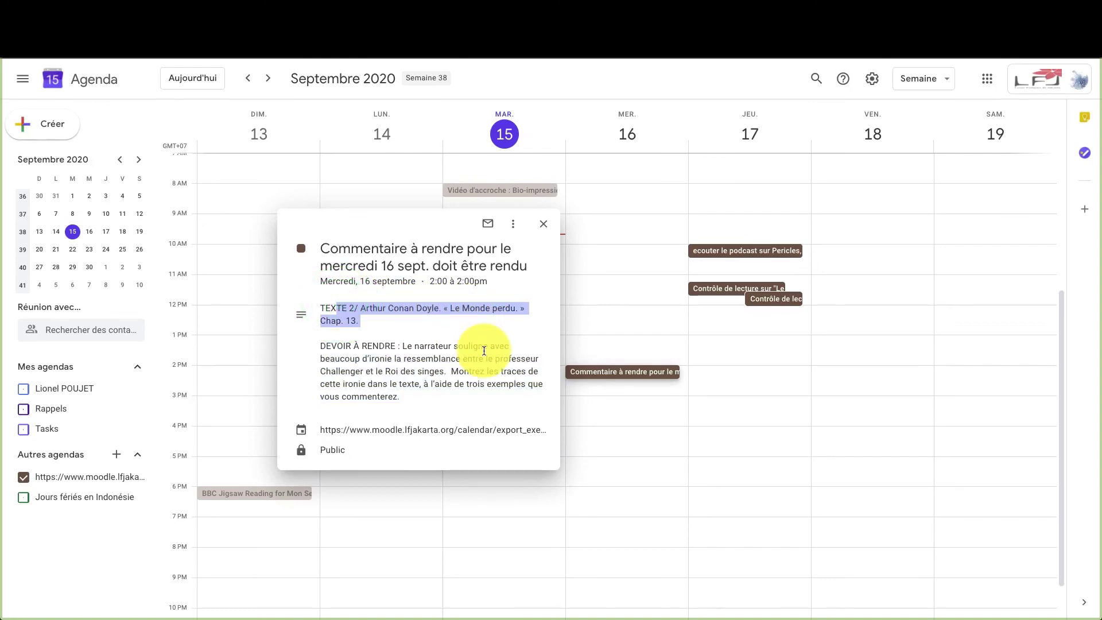
pyautogui.click(630, 326)
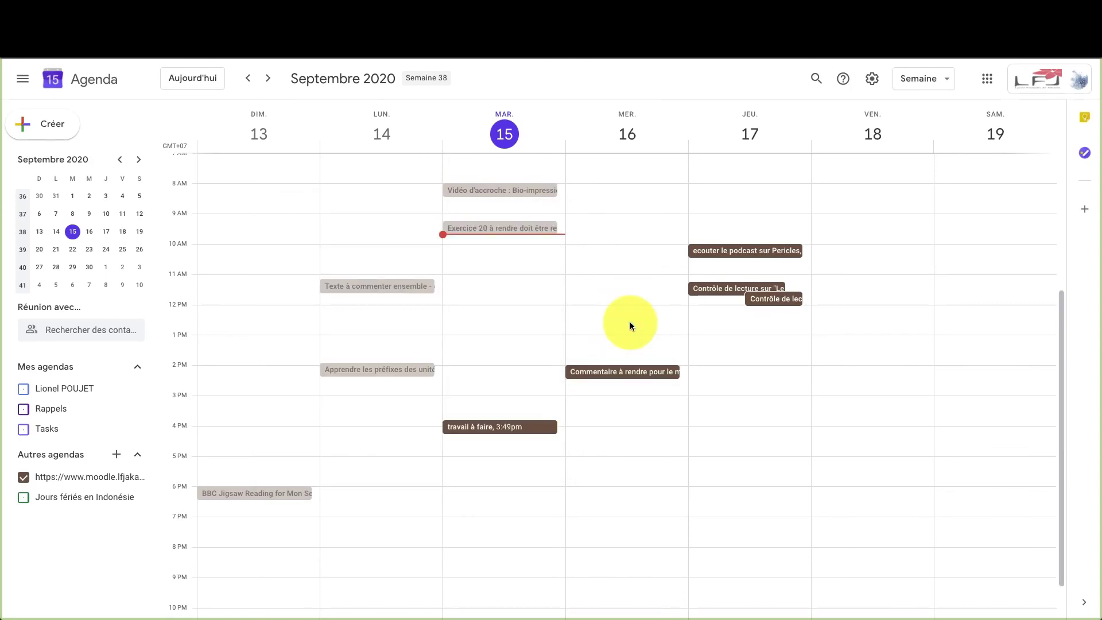
pyautogui.click(273, 81)
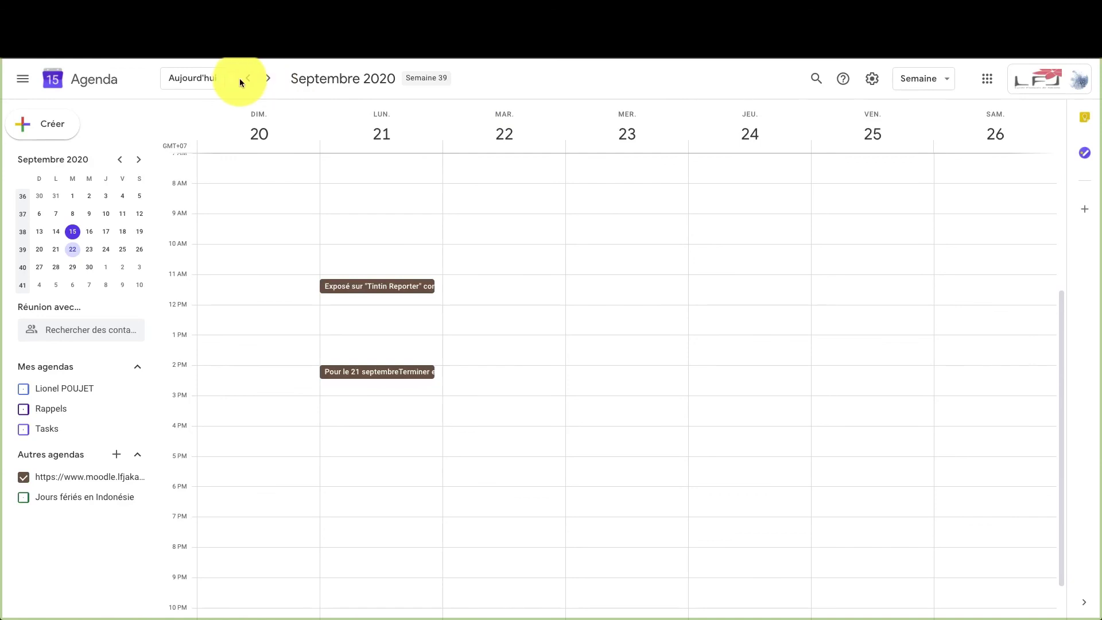